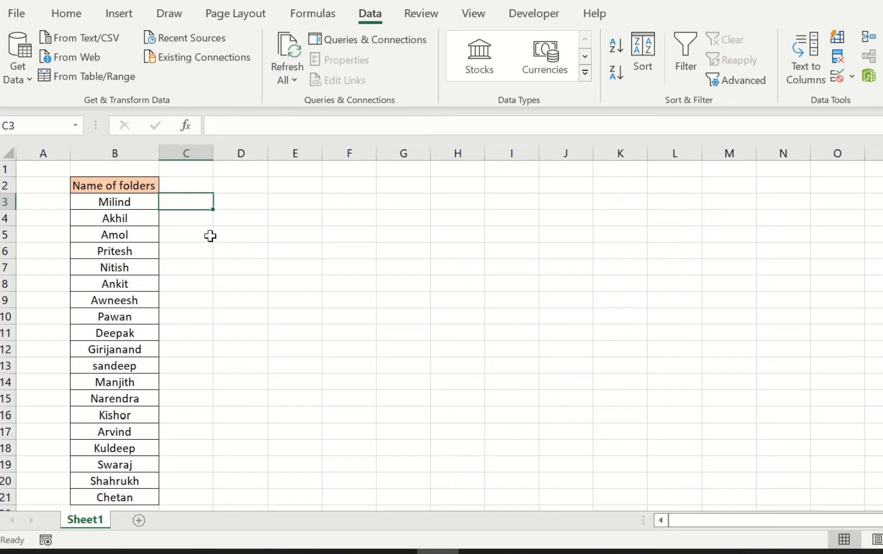
pyautogui.click(257, 236)
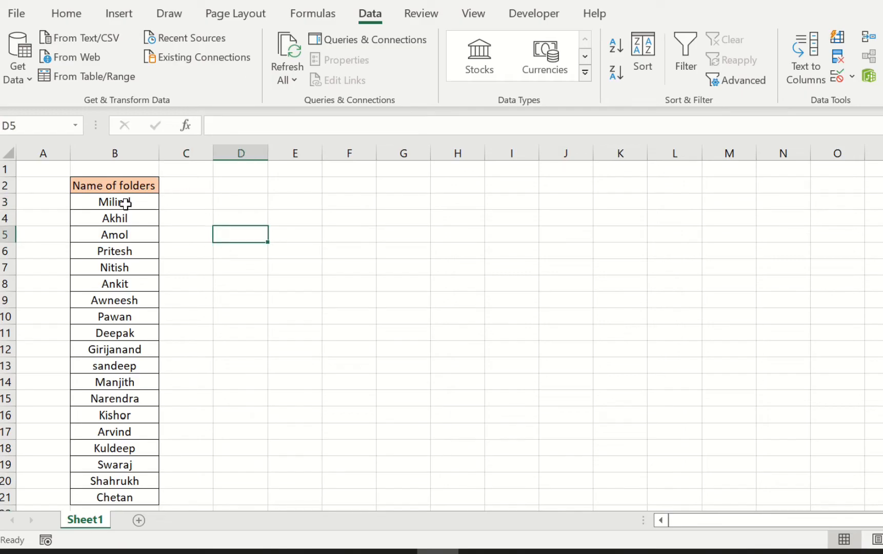
pyautogui.moveTo(128, 201); pyautogui.dragTo(113, 500)
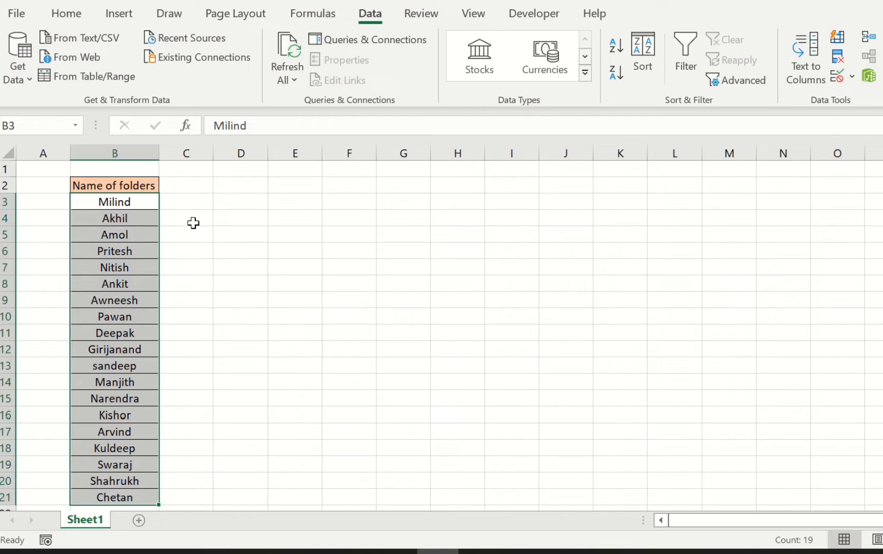
pyautogui.click(195, 204)
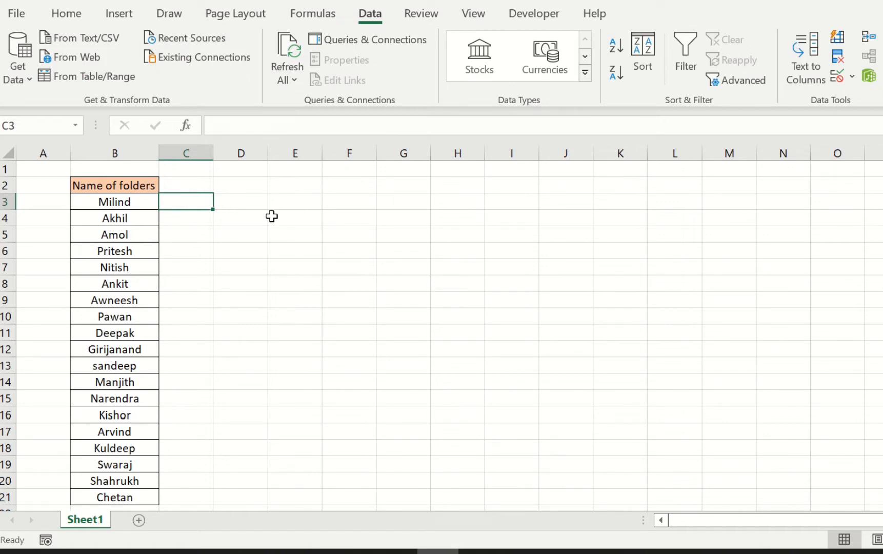
pyautogui.hotkey('alt', 'Tab')
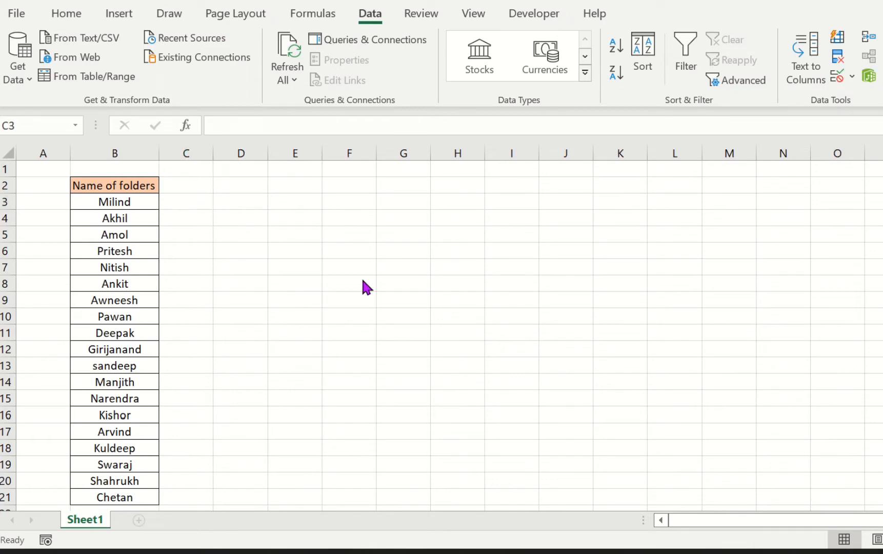
# - Enter MD "Milind" in cell C3 beside the first folder name
pyautogui.click(181, 198)
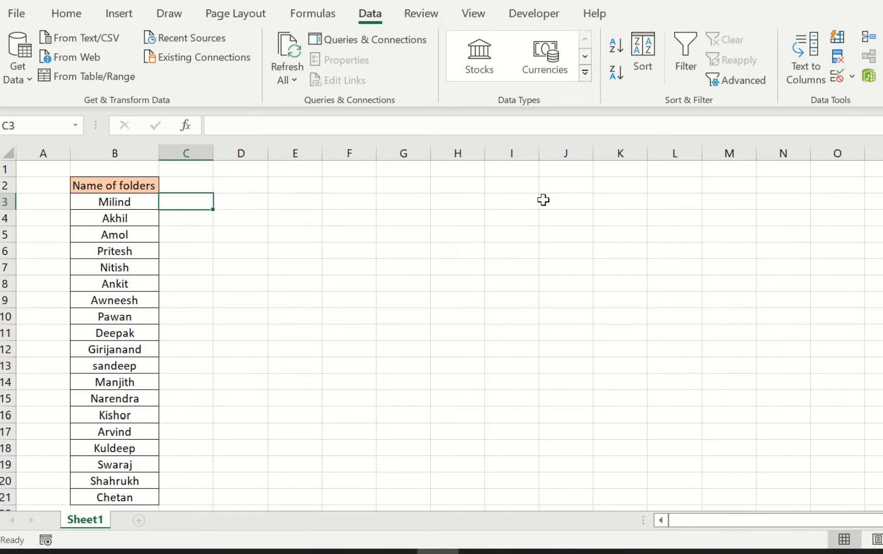
pyautogui.write('MD')
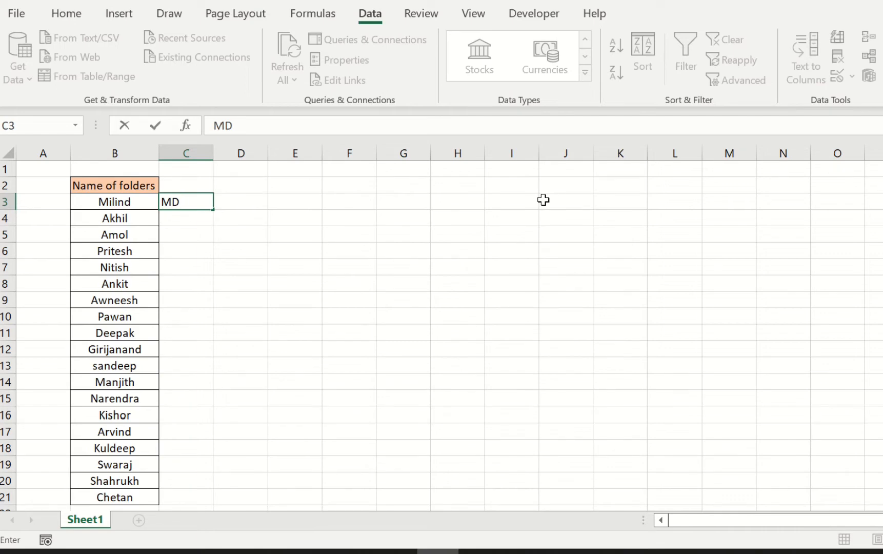
pyautogui.write('"')
pyautogui.write('Milind')
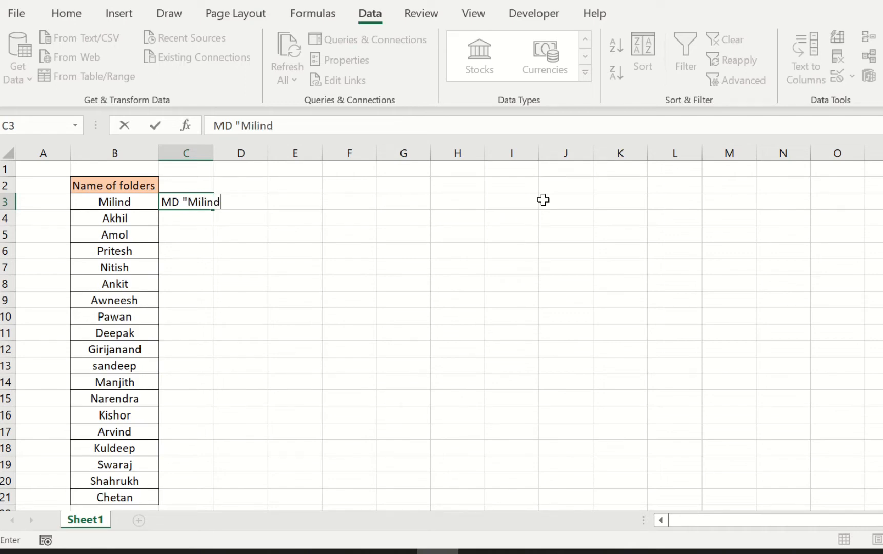
pyautogui.write('"')
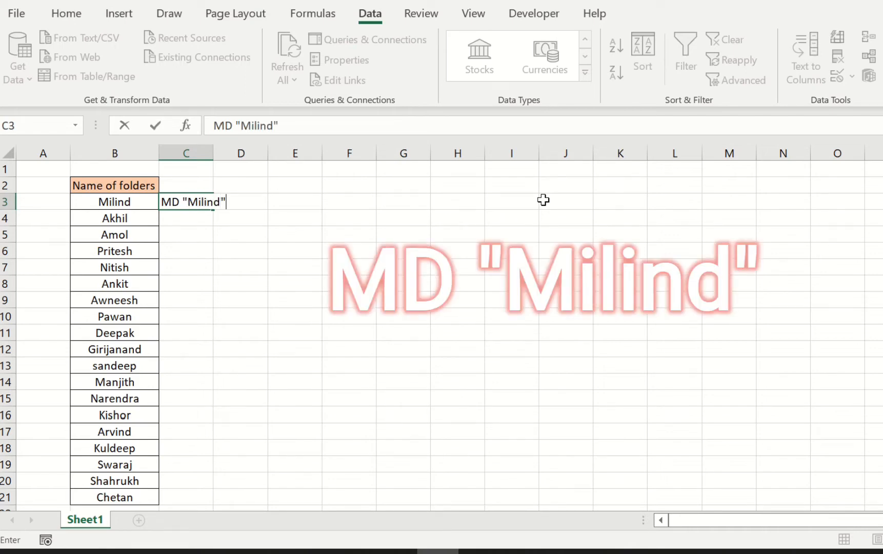
pyautogui.click(367, 214)
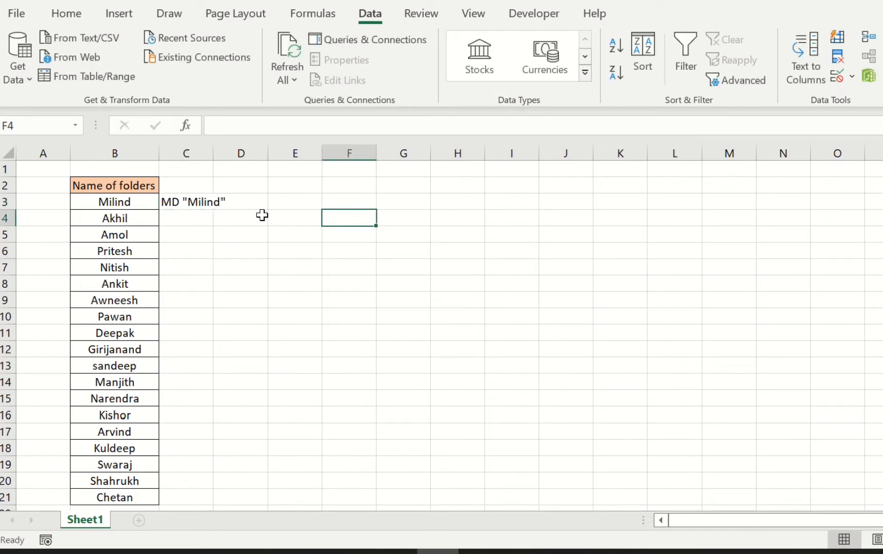
# - Flash Fill the remaining cells of column C with MD commands for each folder name
pyautogui.click(225, 214)
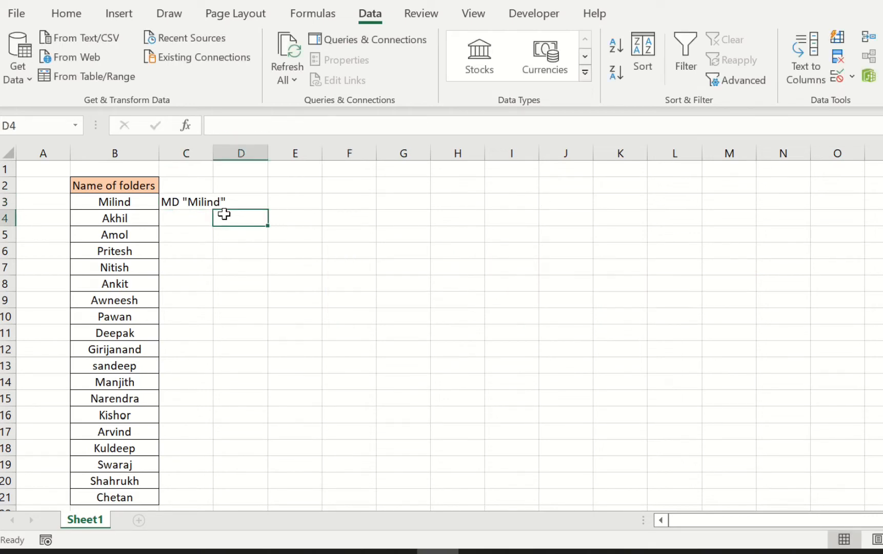
pyautogui.click(180, 218)
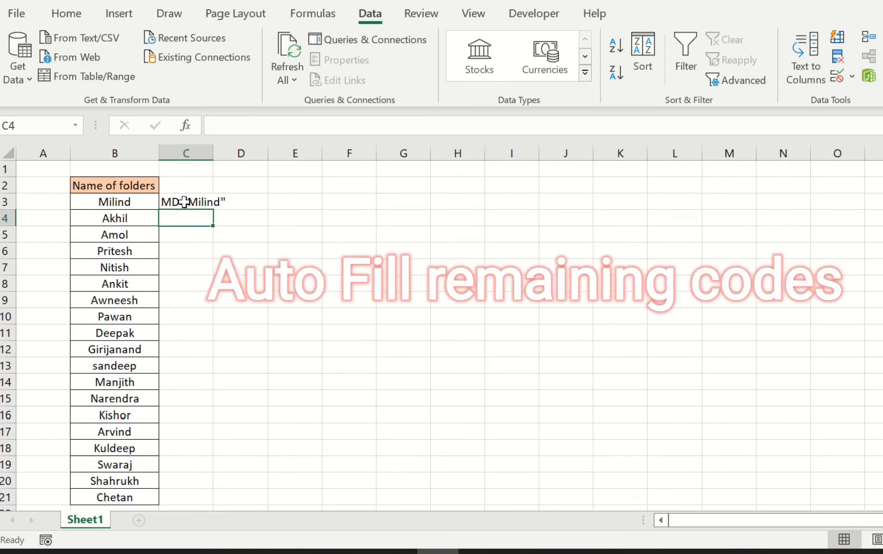
pyautogui.click(203, 196)
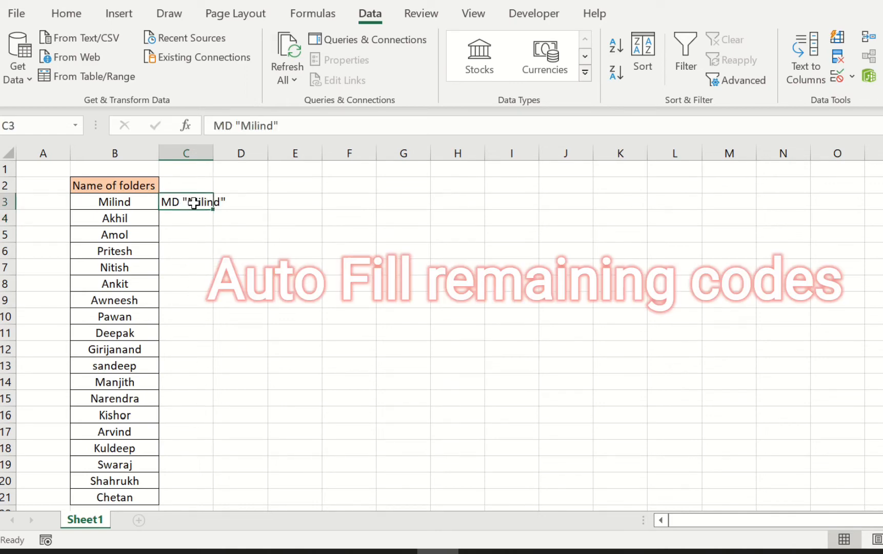
pyautogui.click(202, 220)
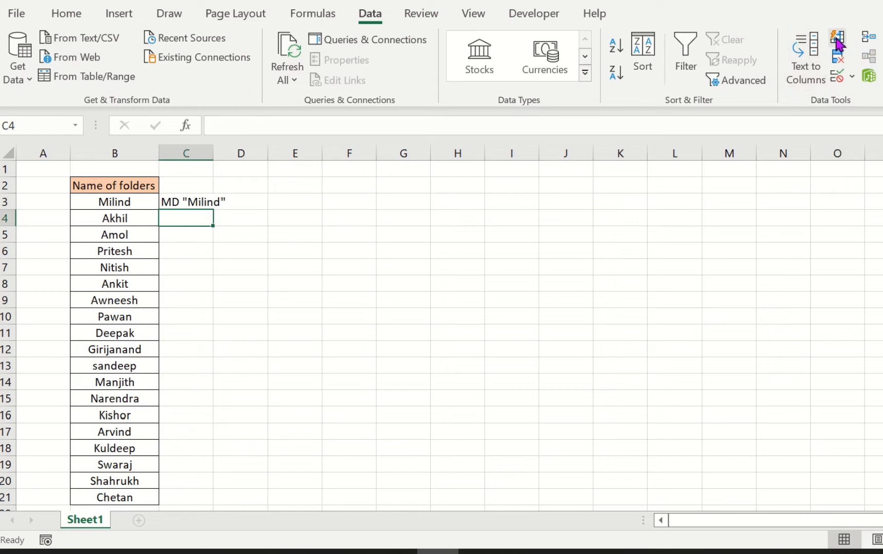
pyautogui.click(838, 41)
pyautogui.click(339, 277)
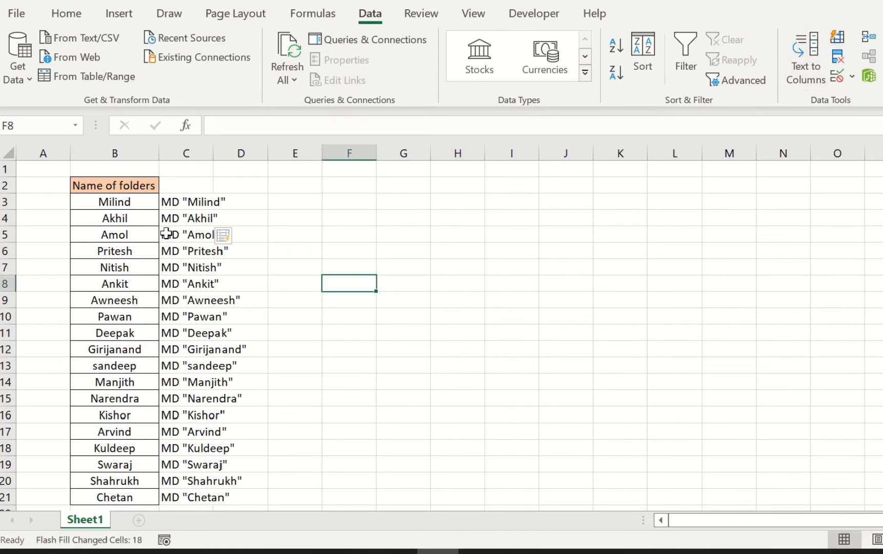
# - Select and copy all MD commands in column C from C3 down to C21
pyautogui.scroll(-3, 202, 303)
pyautogui.scroll(3, 205, 400)
pyautogui.click(182, 201)
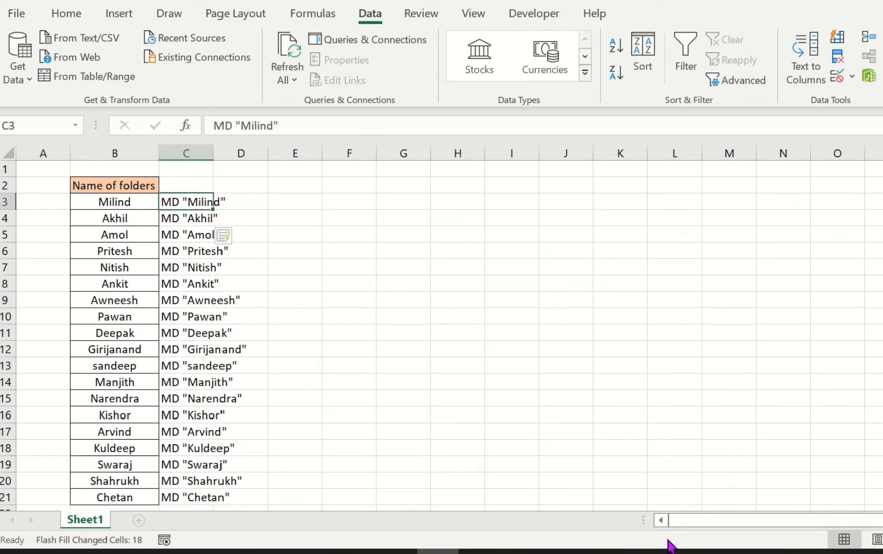
pyautogui.hotkey('ctrl', 'shift', 'Down')
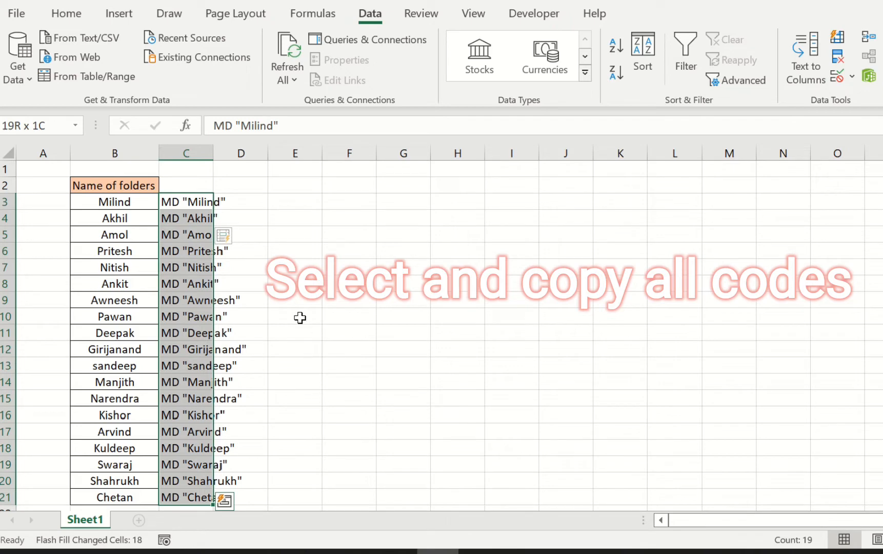
pyautogui.click(331, 287)
pyautogui.click(171, 201)
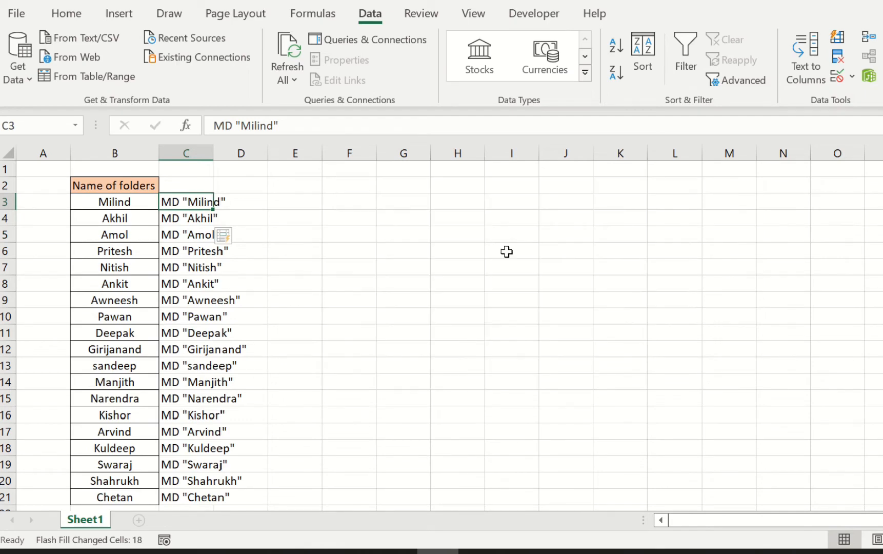
pyautogui.hotkey('ctrl', 'shift', 'Down')
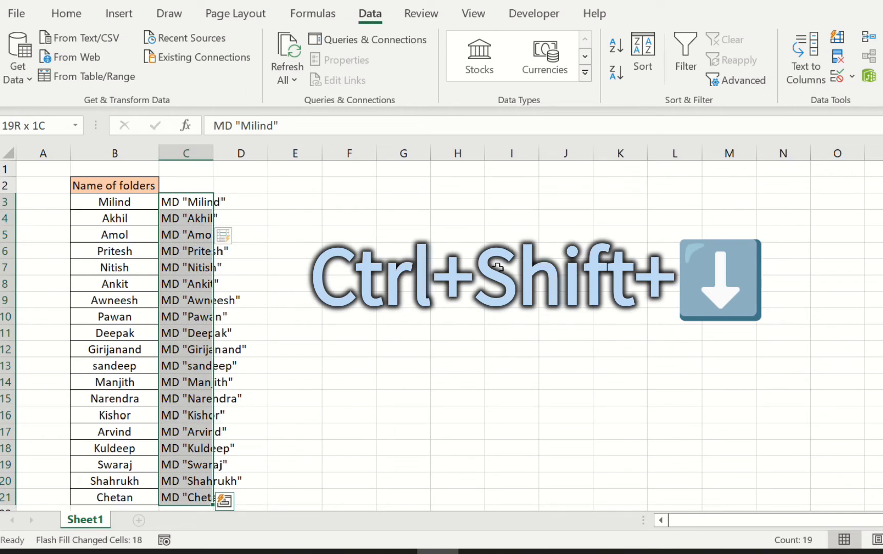
pyautogui.hotkey('ctrl', 'c')
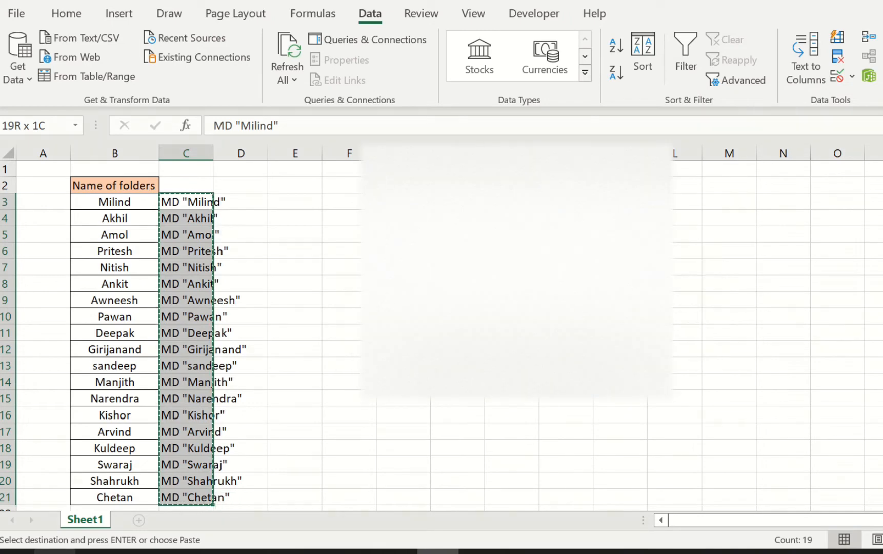
# - Open Notepad and paste the copied MD commands into the new document
pyautogui.click(56, 551)
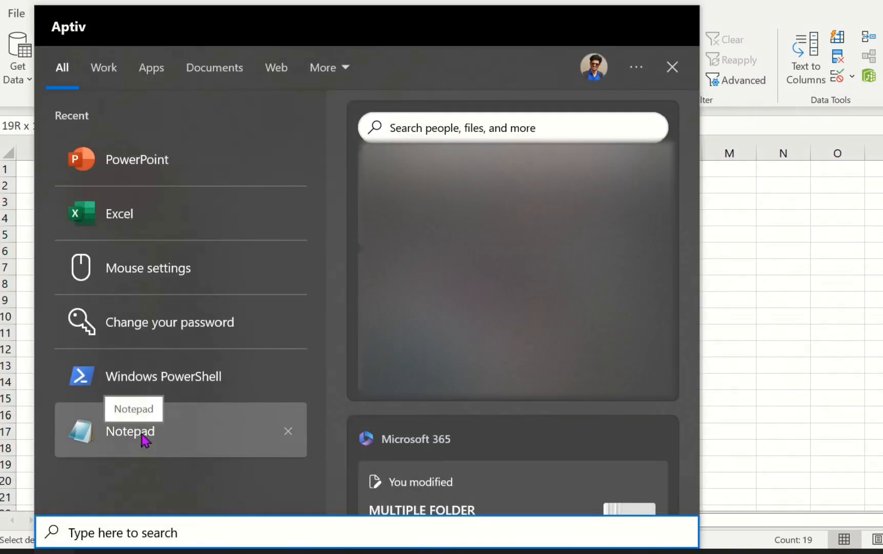
pyautogui.click(141, 436)
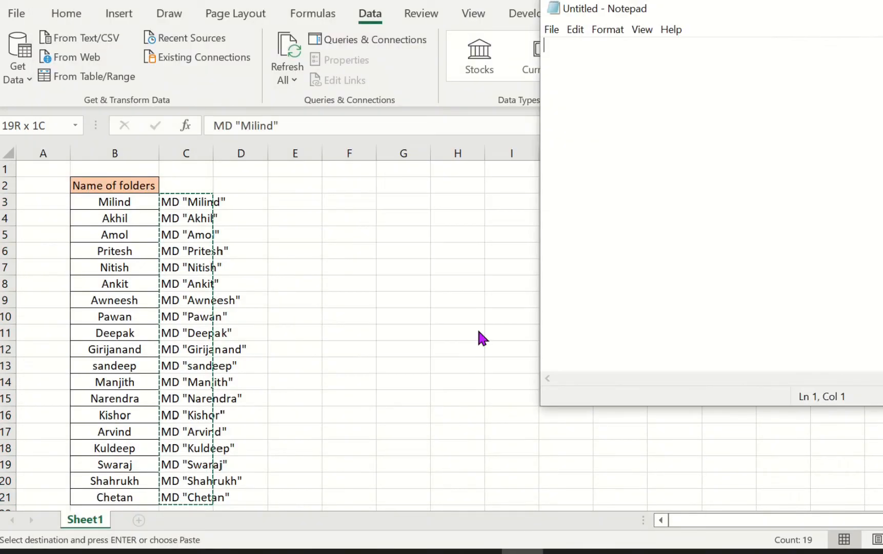
pyautogui.moveTo(694, 31); pyautogui.dragTo(330, 31)
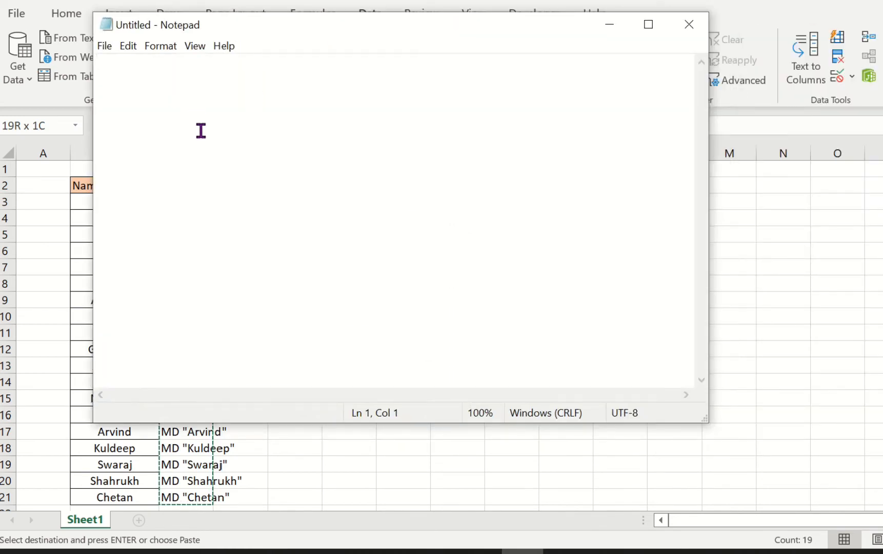
pyautogui.hotkey('ctrl', 'v')
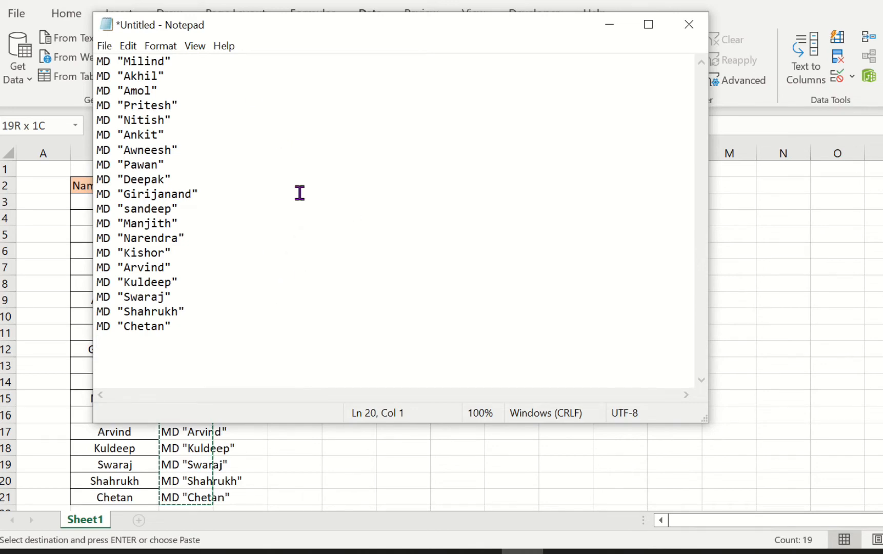
# - Start Save As, set the file type to All Files and name the file folder.bat
pyautogui.click(105, 46)
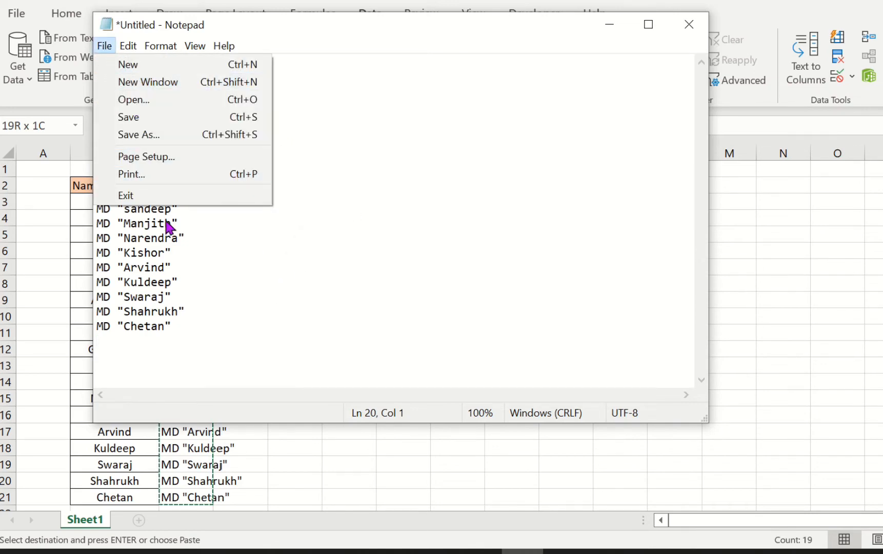
pyautogui.click(186, 134)
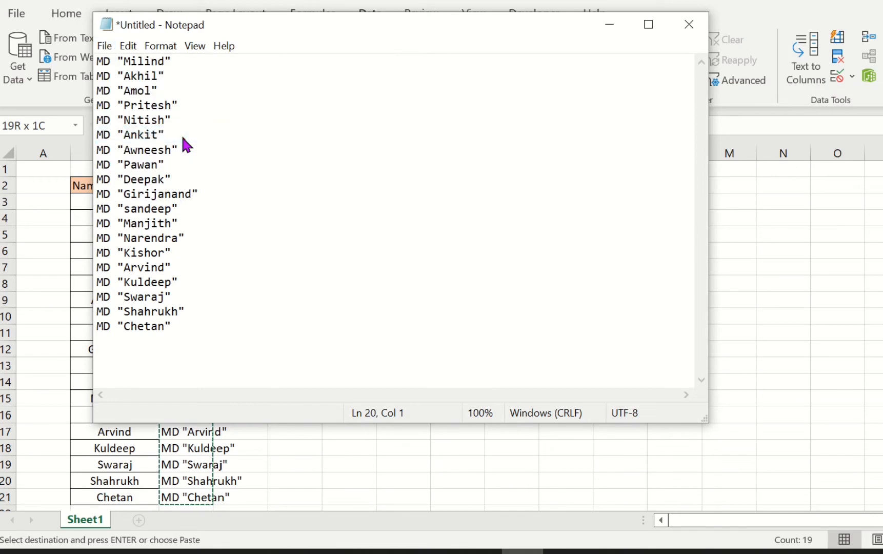
pyautogui.click(281, 390)
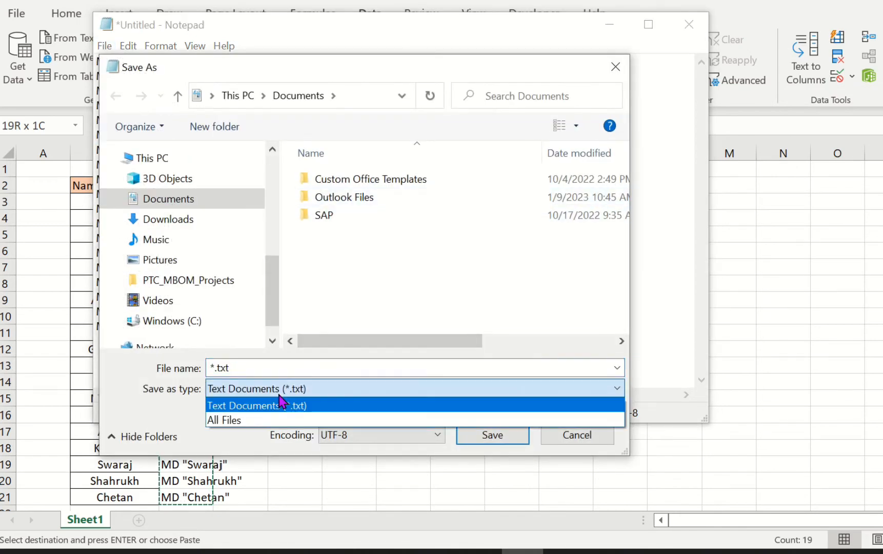
pyautogui.click(277, 418)
pyautogui.click(279, 363)
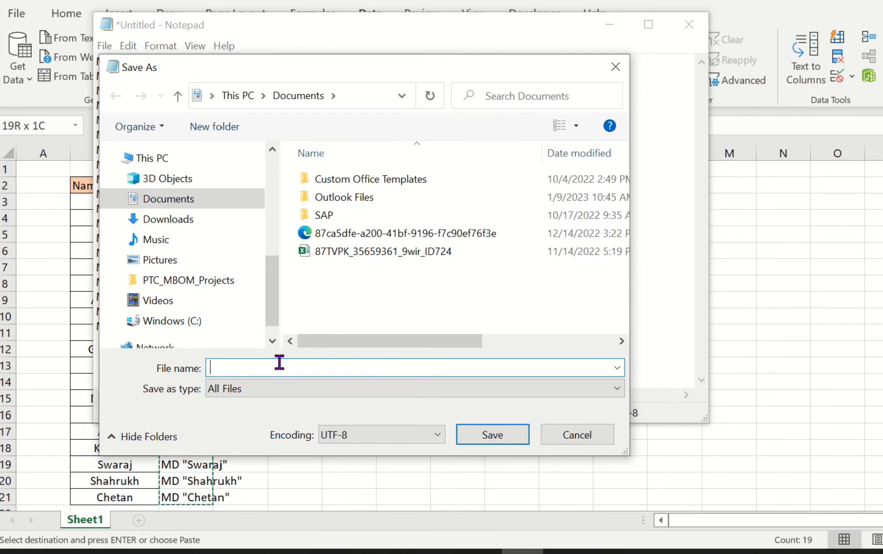
pyautogui.write('folder')
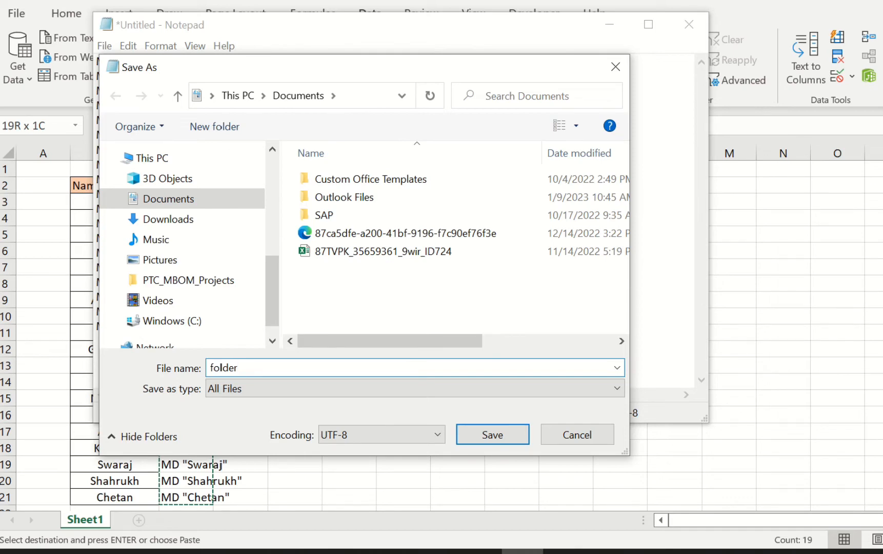
pyautogui.write('.bat')
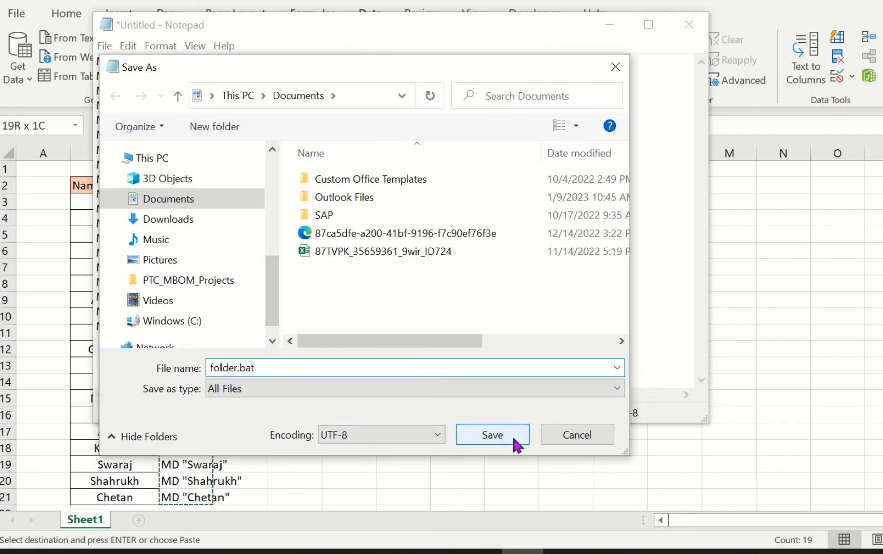
# - Choose the Akhil ME folder under Quick access as the save location
pyautogui.scroll(6, 175, 267)
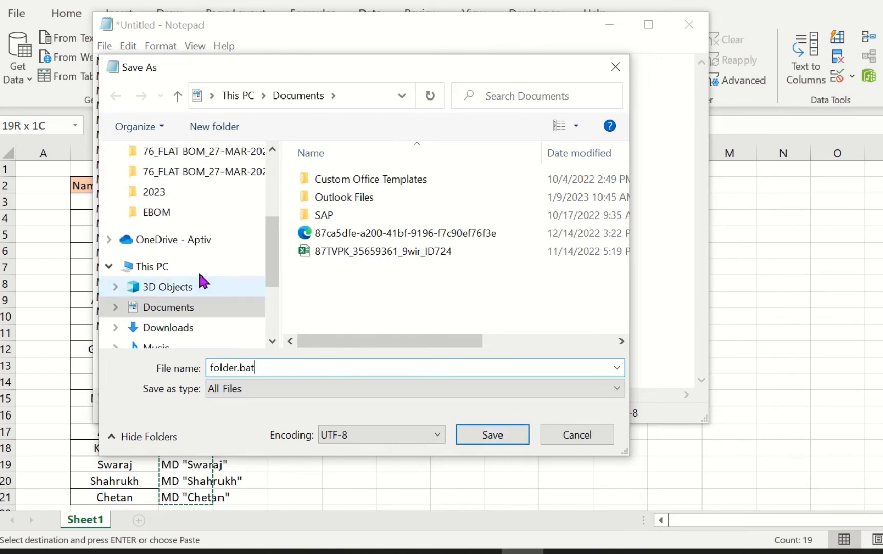
pyautogui.scroll(1, 174, 282)
pyautogui.scroll(-5, 195, 251)
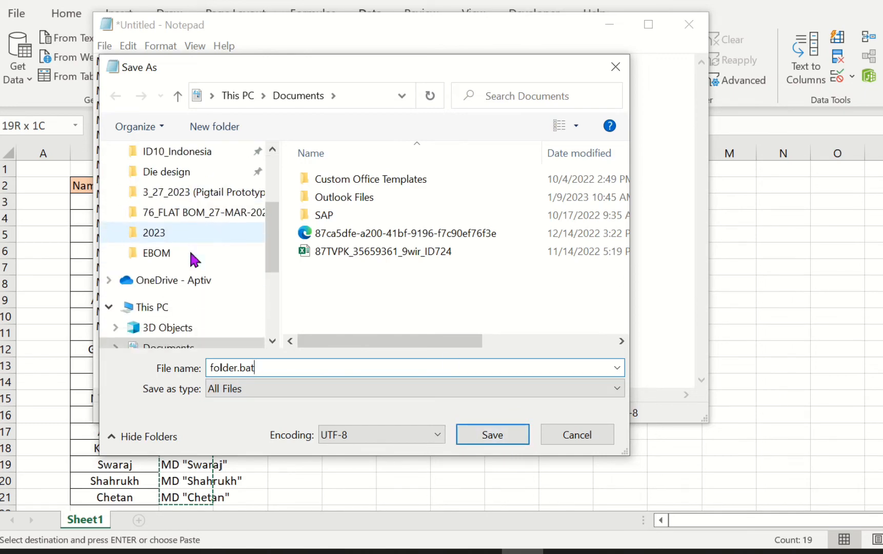
pyautogui.scroll(-3, 187, 278)
pyautogui.scroll(4, 187, 257)
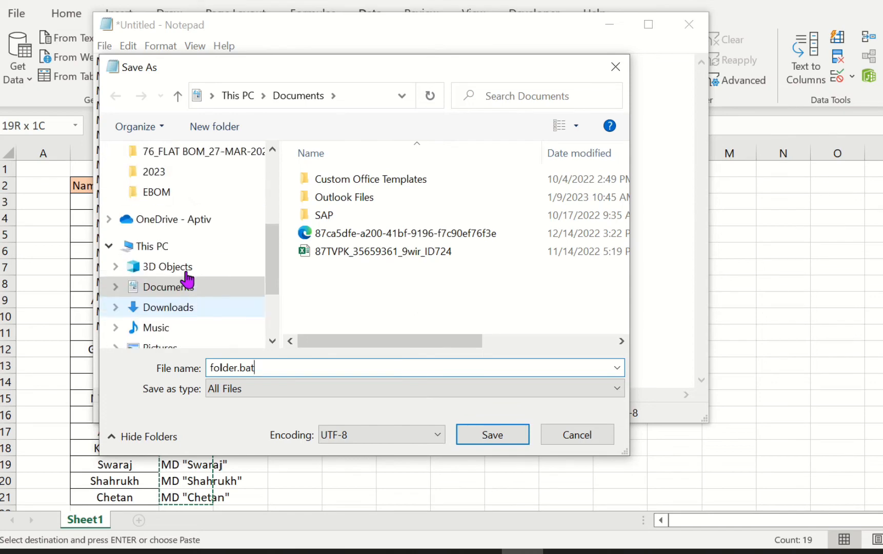
pyautogui.scroll(3, 187, 279)
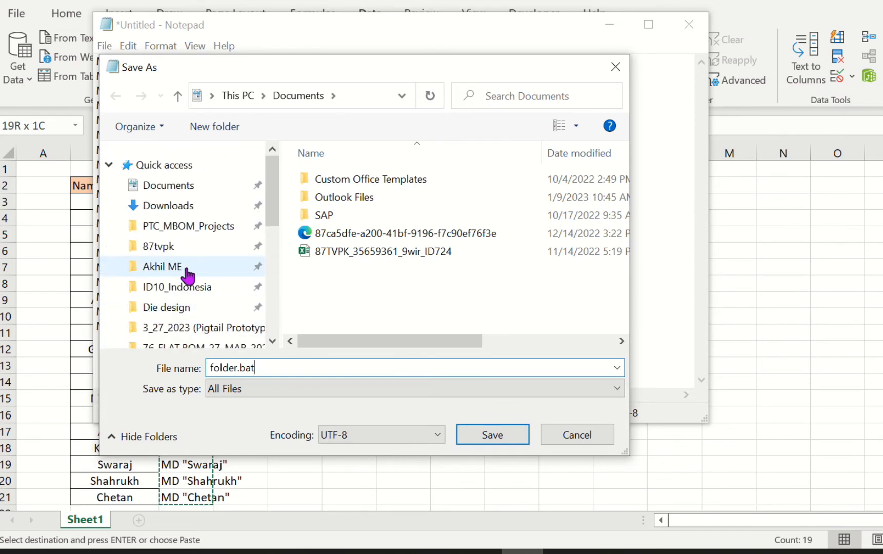
pyautogui.click(188, 274)
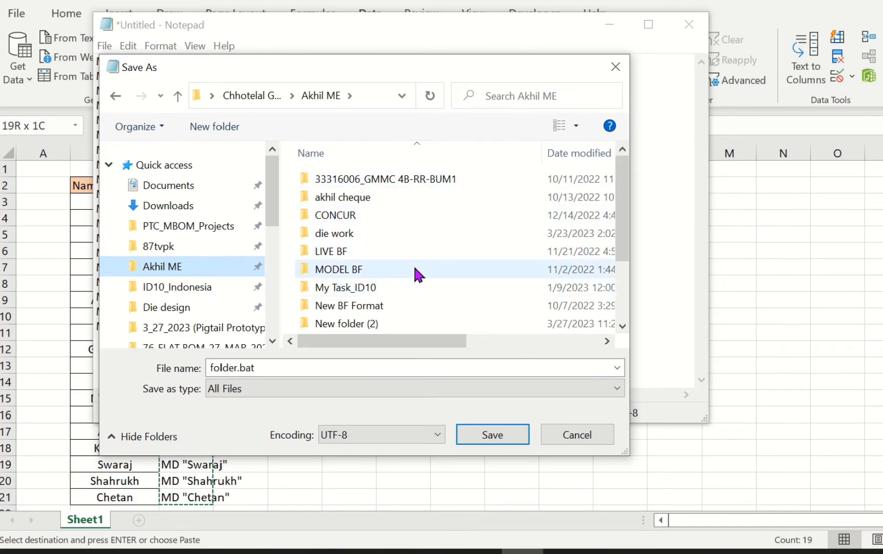
pyautogui.scroll(-2, 419, 274)
pyautogui.scroll(2, 409, 324)
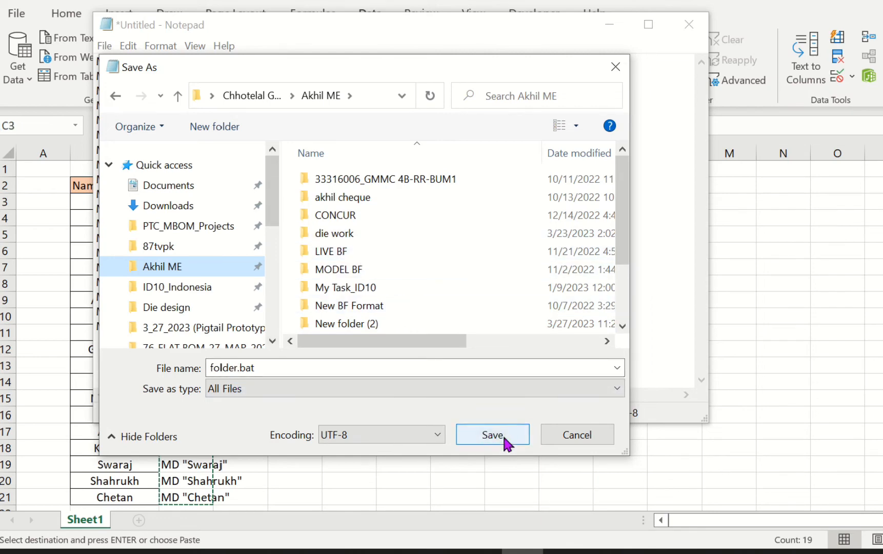
# - Save the document as folder.bat and minimize Notepad to return to the spreadsheet
pyautogui.click(489, 432)
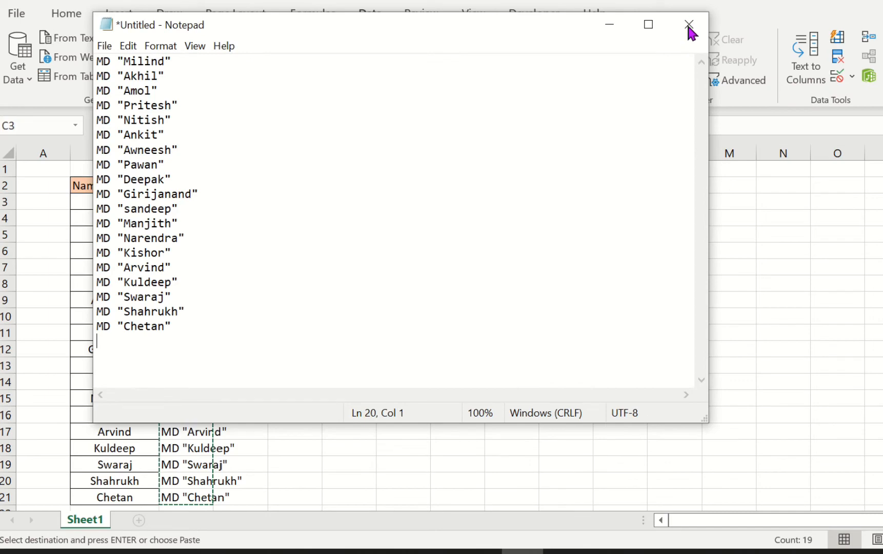
pyautogui.click(609, 24)
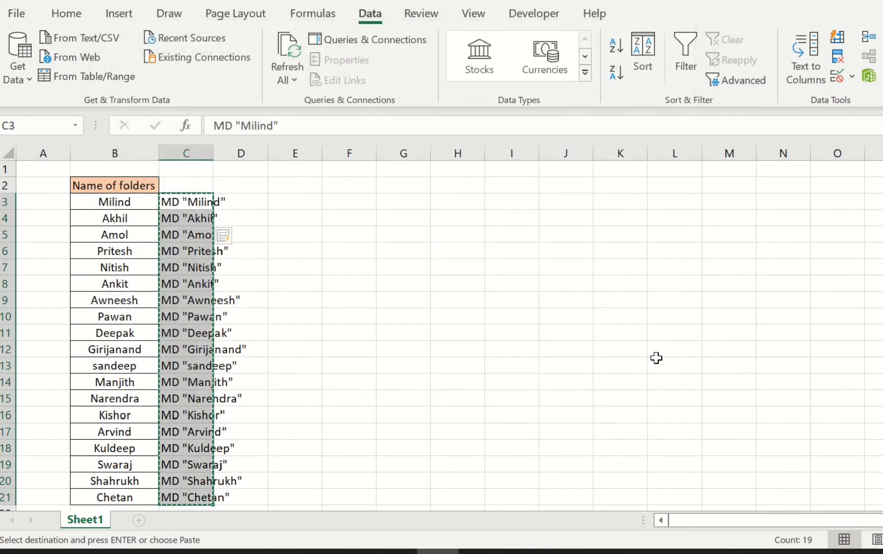
pyautogui.click(472, 321)
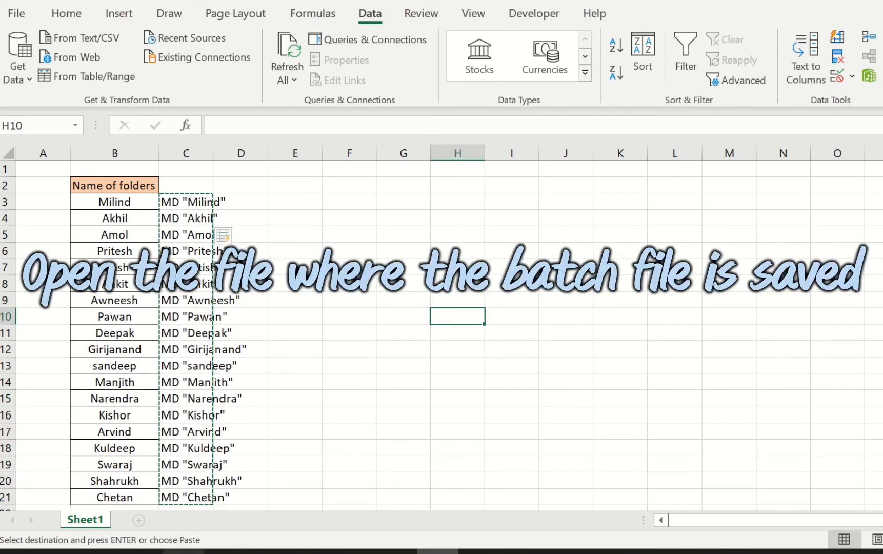
# - Open the File Explorer window of the folder containing folder.bat and refresh its contents
pyautogui.click(203, 544)
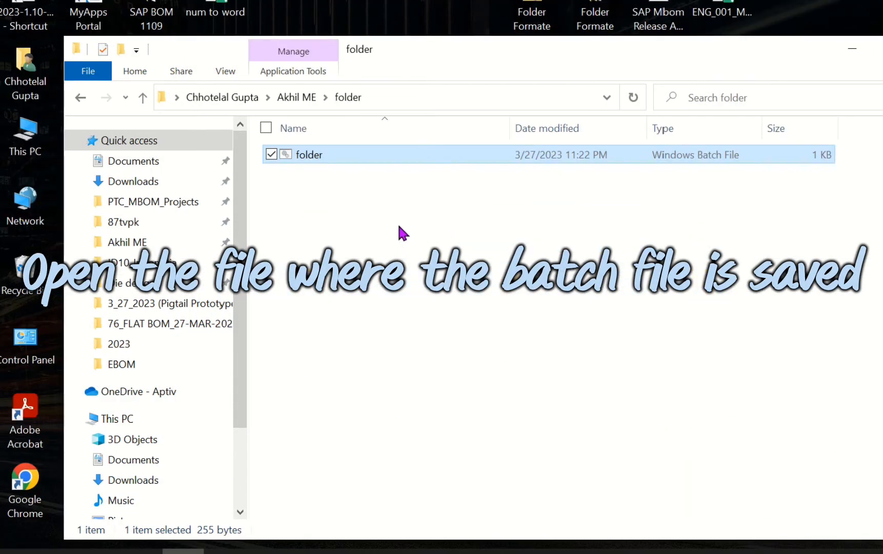
pyautogui.rightClick(403, 230)
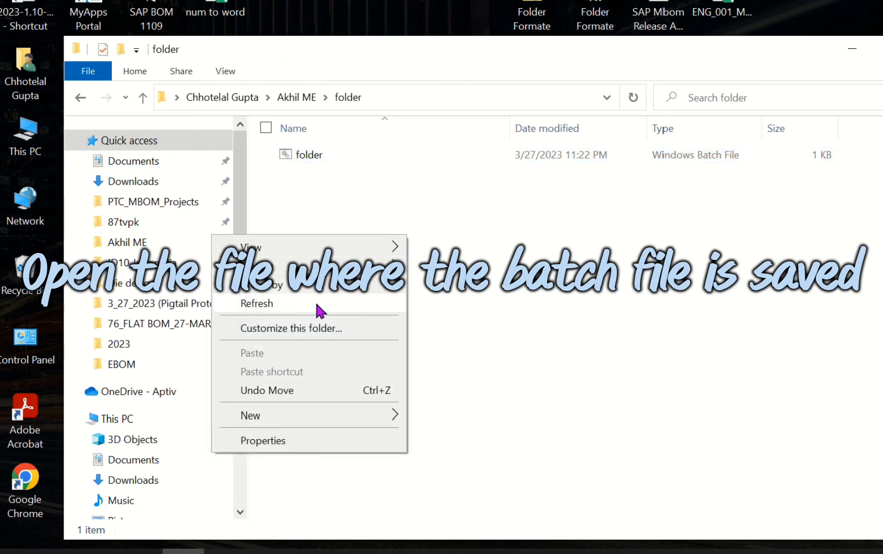
pyautogui.click(315, 303)
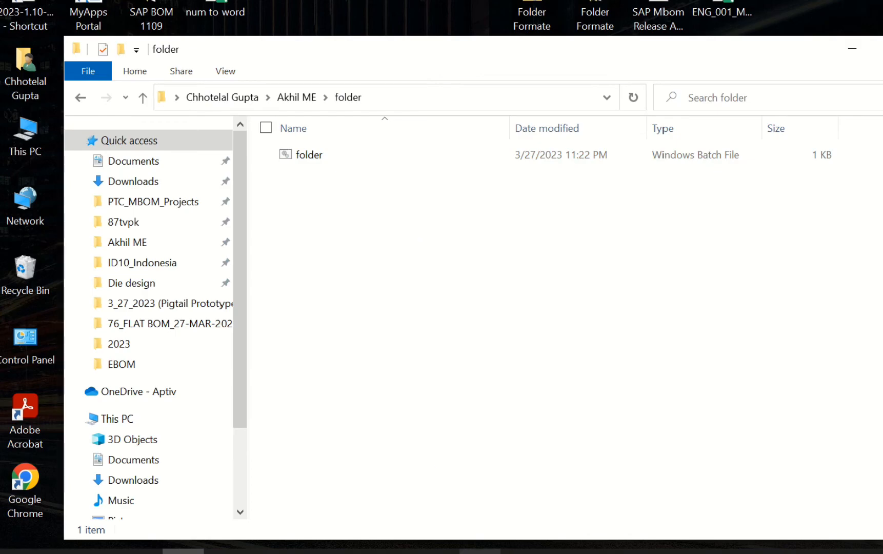
# - Switch back to the spreadsheet and select the folder names in B3 through B21
pyautogui.click(480, 551)
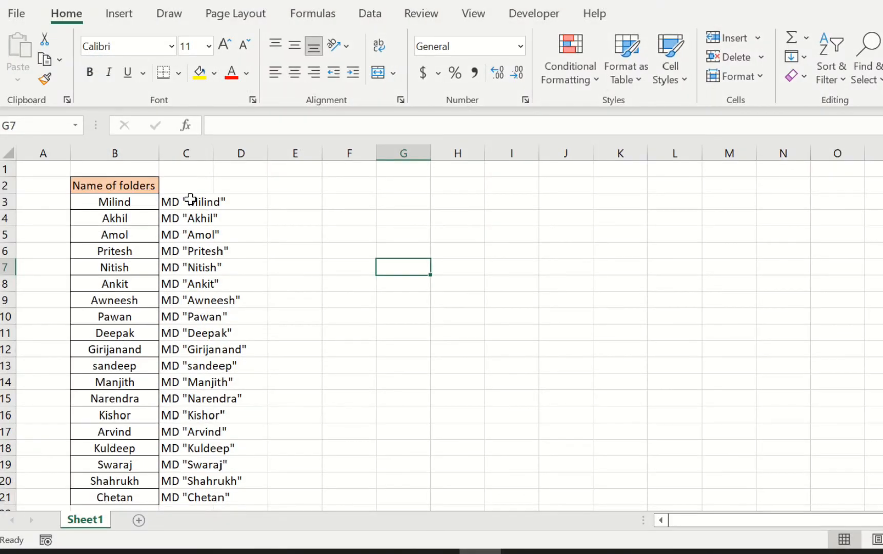
pyautogui.moveTo(120, 204); pyautogui.dragTo(127, 495)
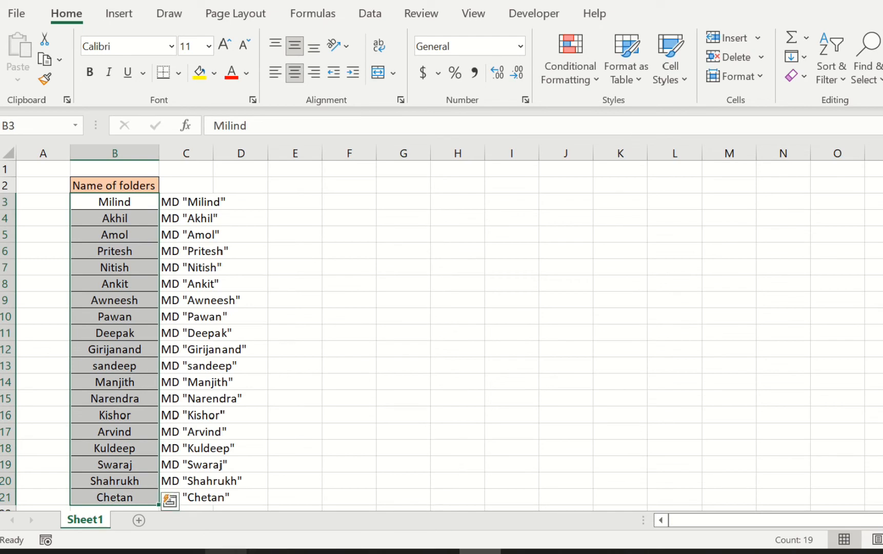
# - Return to the file explorer and run the folder.bat batch file to create the folders
pyautogui.click(183, 551)
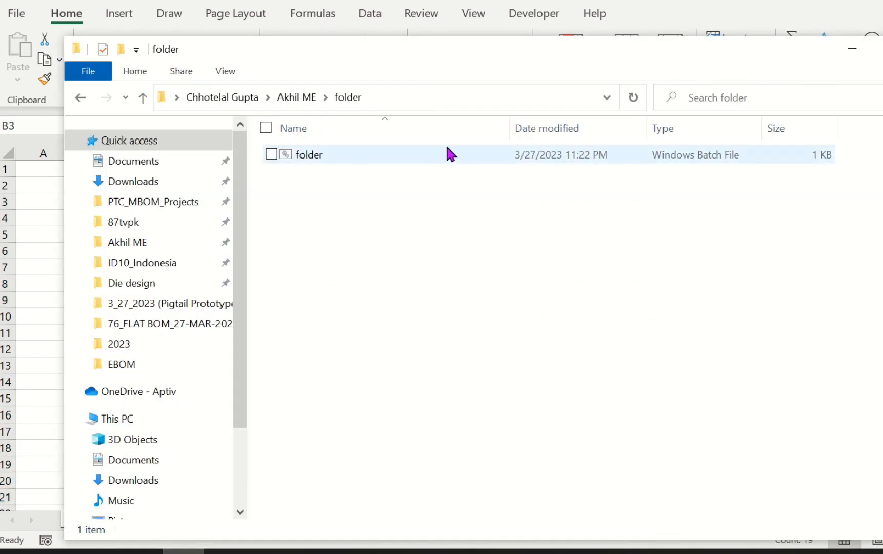
pyautogui.doubleClick(420, 157)
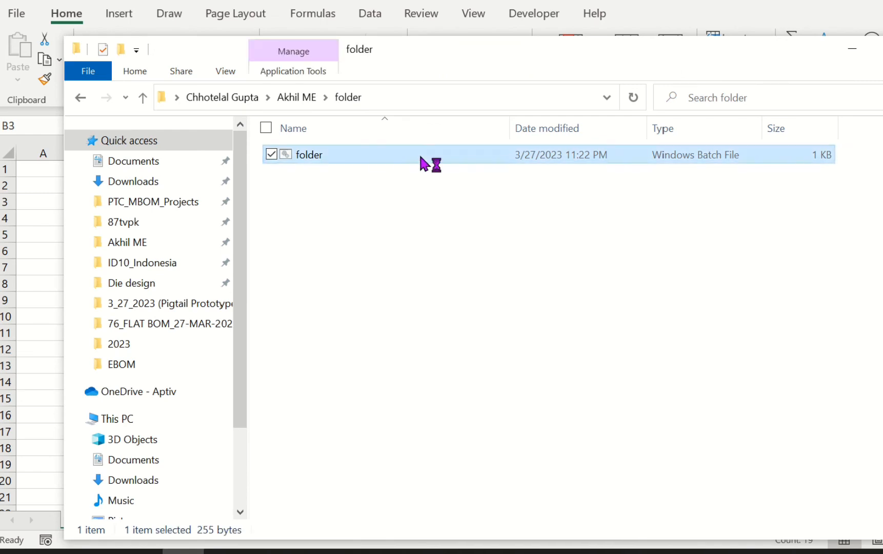